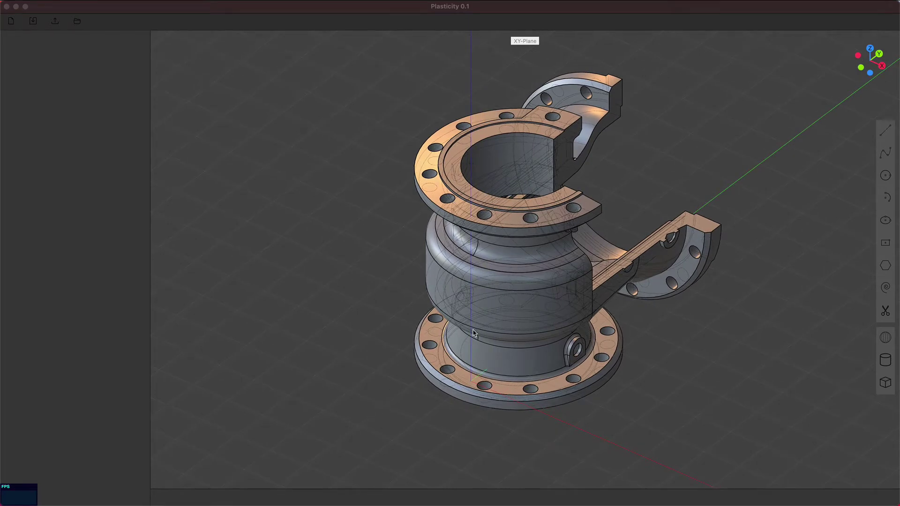
- Delete the flanged valve body from the scene
click(513, 316)
click(509, 317)
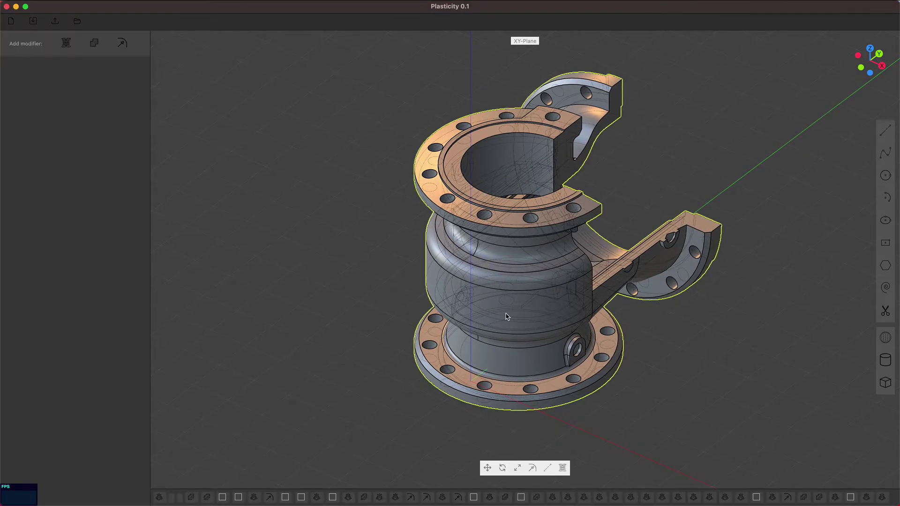
key(Delete)
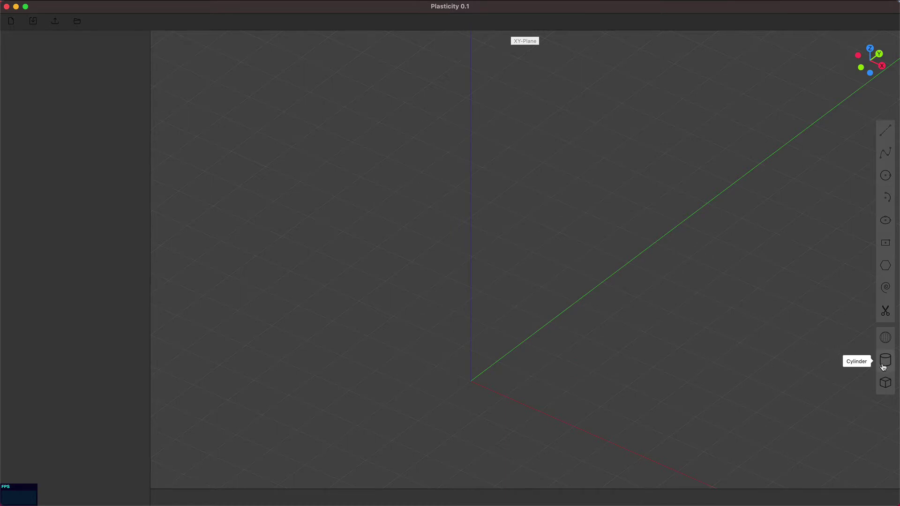
- Create a solid cylinder centred on the origin of the XY plane, rising along Z
shift+middle_drag(663, 378, 666, 297)
click(886, 360)
click(474, 300)
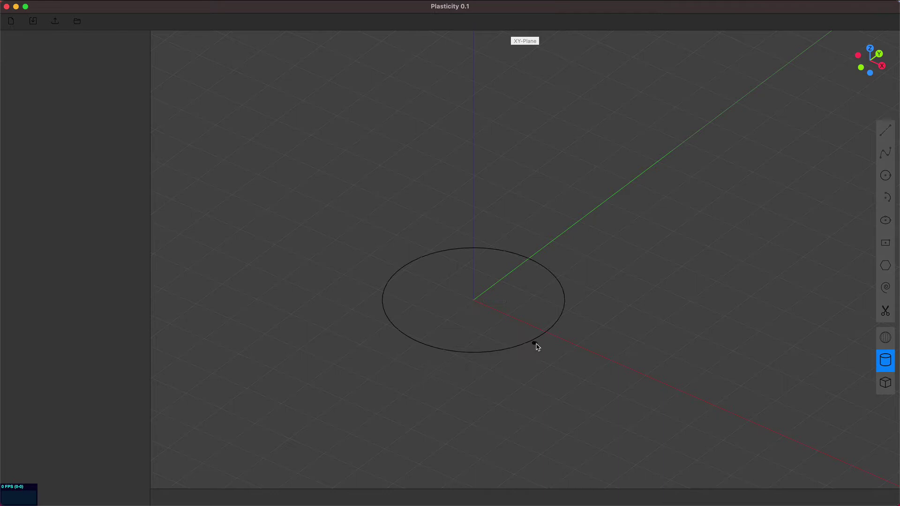
click(577, 375)
click(472, 146)
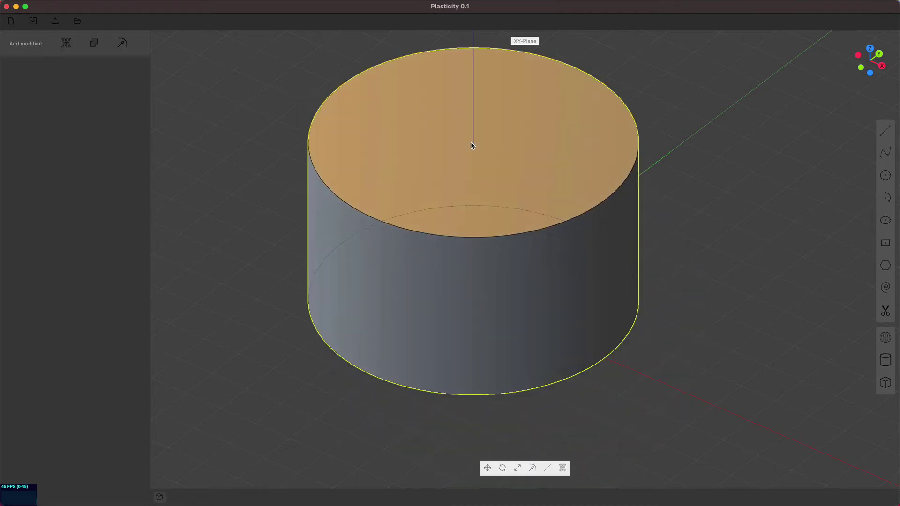
- Fillet the cylinder's top edge by about 1.37, limited with a beginning length of about 0.69 and an end length of 5.42
click(553, 224)
key(f)
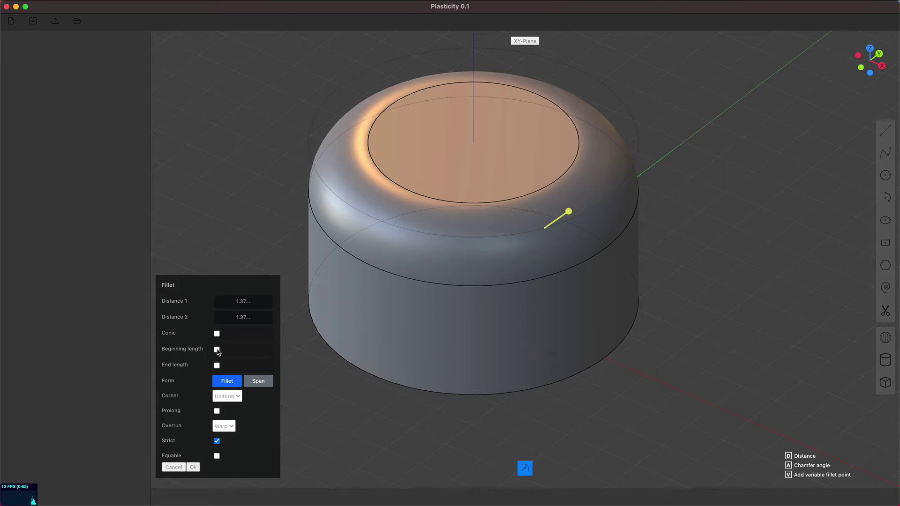
mouse_move(172, 305)
mouse_move(174, 357)
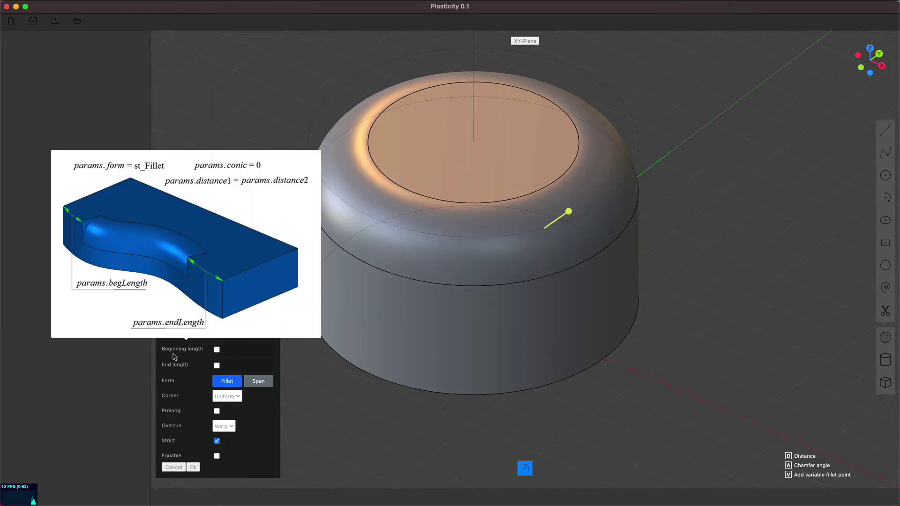
click(217, 349)
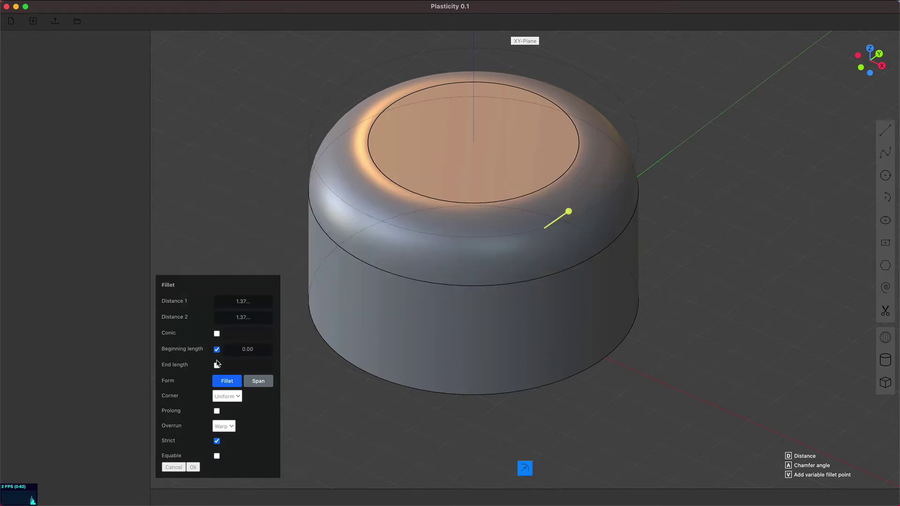
click(216, 365)
drag(242, 351, 281, 369)
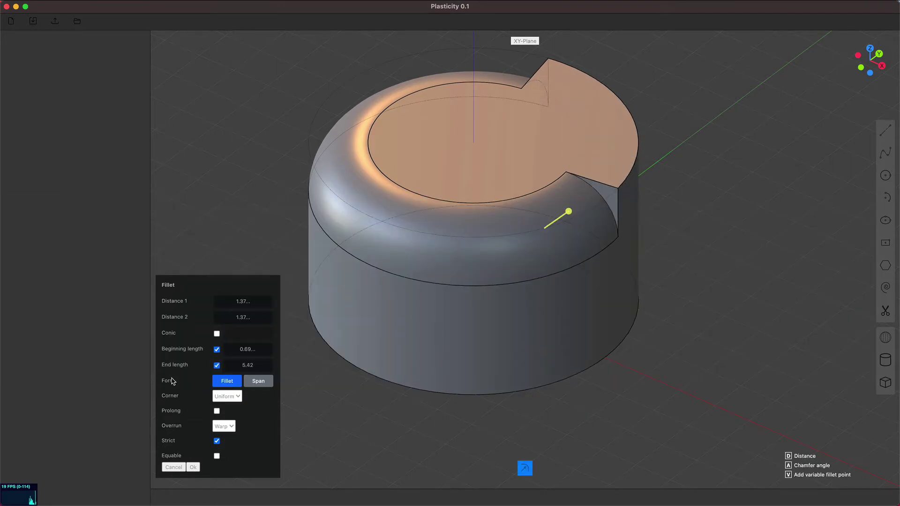
click(192, 468)
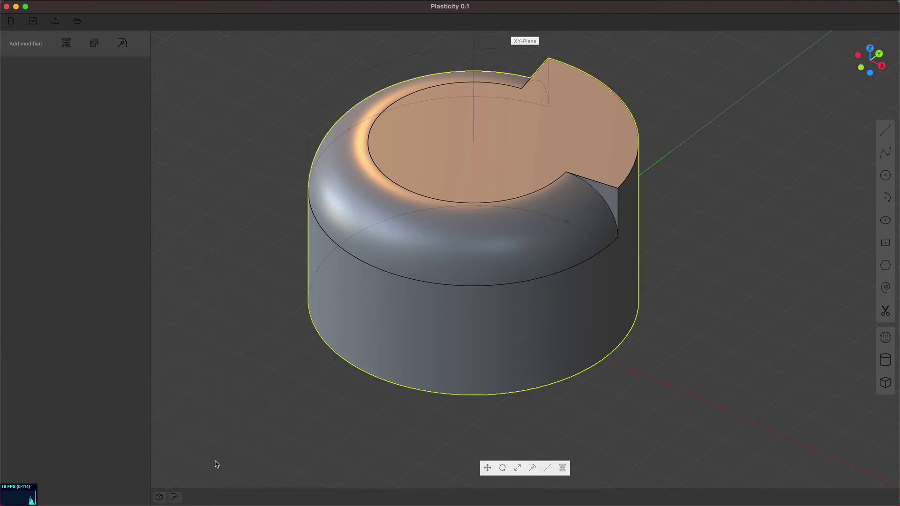
- Delete the partly filleted cylinder and create a new cylinder on the XY plane with its centre slightly off the origin
middle_drag(215, 464, 640, 298)
key(Delete)
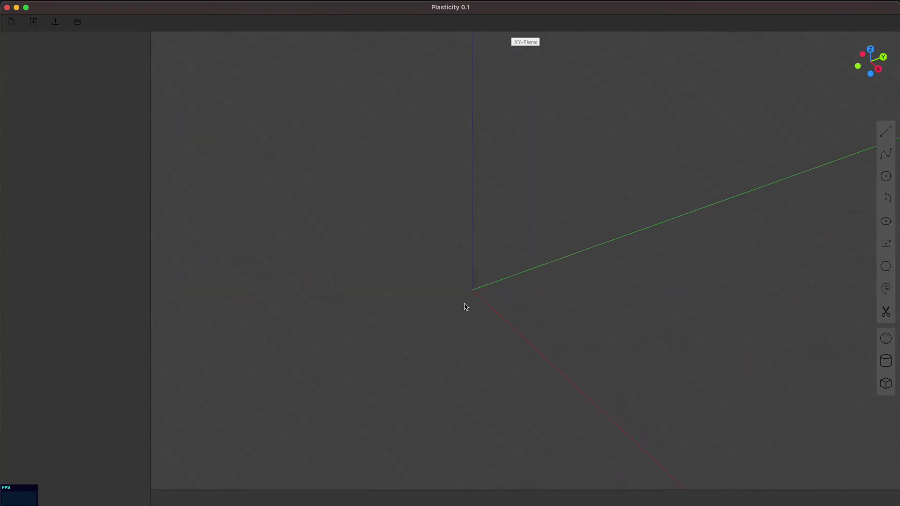
click(885, 361)
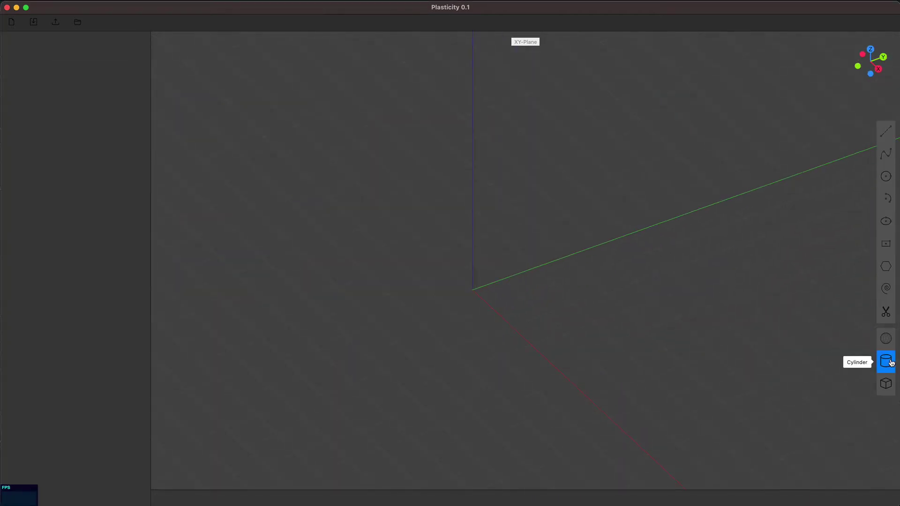
click(492, 305)
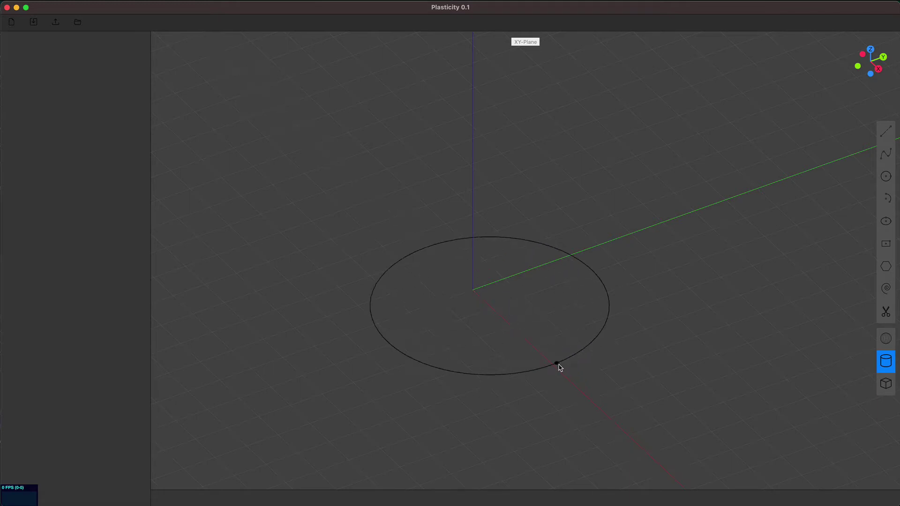
click(572, 380)
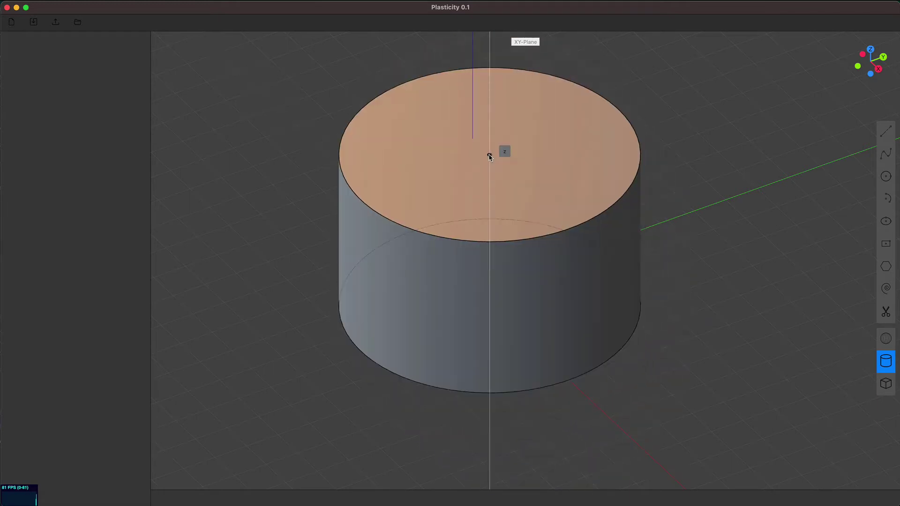
click(492, 150)
- Add a Symmetry modifier to the cylinder in the positive X direction to form a two-lobed body
shift+middle_drag(312, 366, 452, 365)
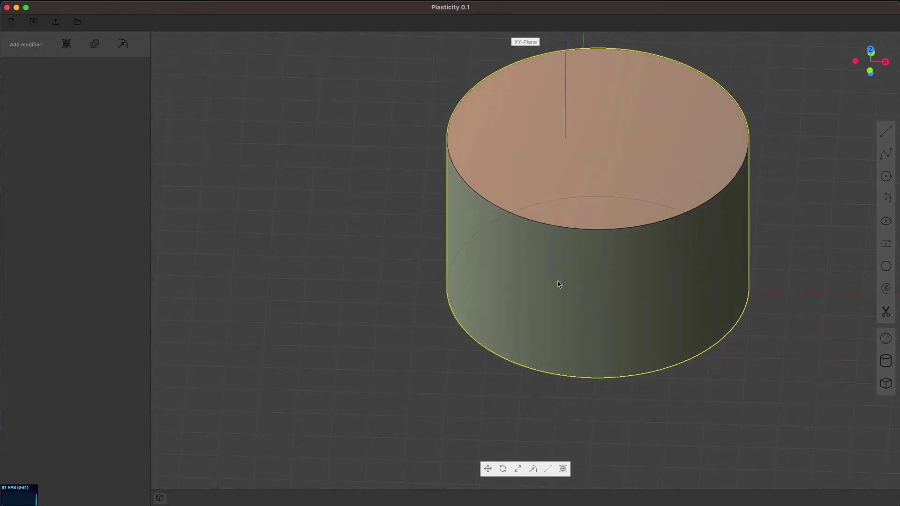
click(67, 44)
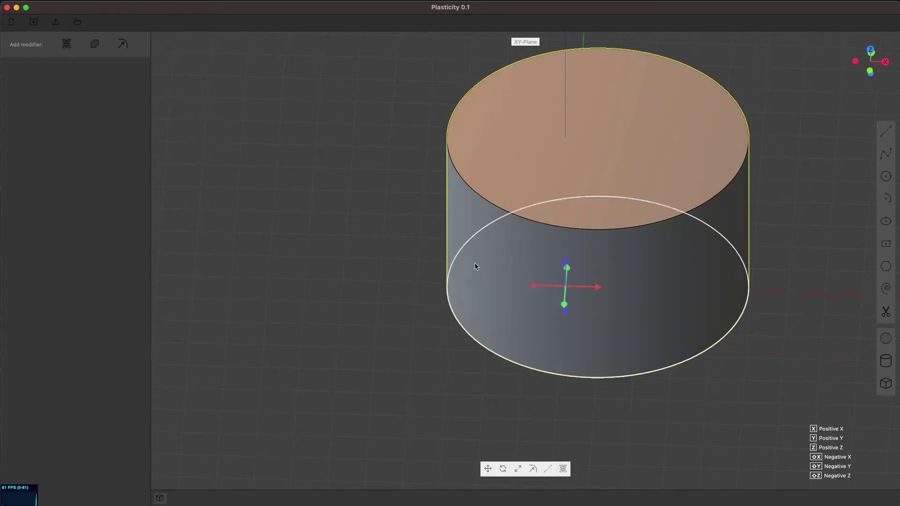
click(597, 287)
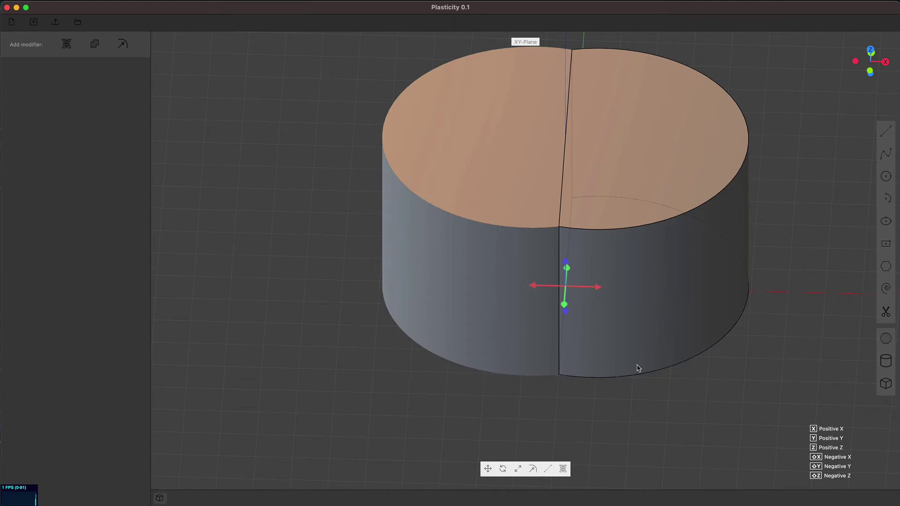
click(714, 414)
middle_drag(717, 412, 687, 403)
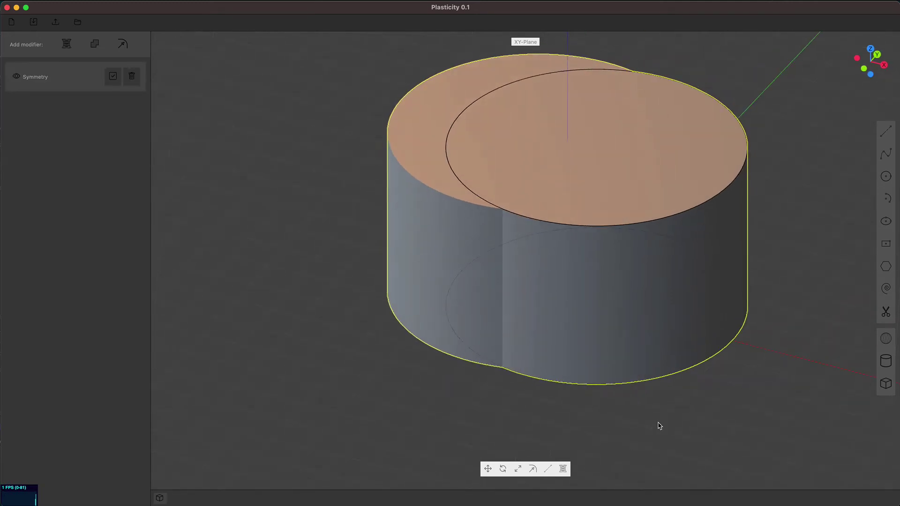
- Fillet the top edge of the symmetric body by about 0.64
click(604, 227)
key(f)
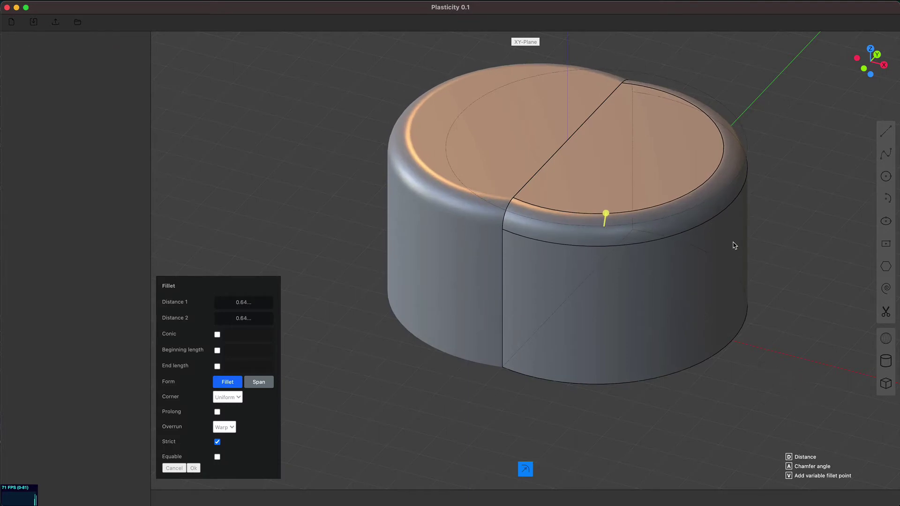
key(Return)
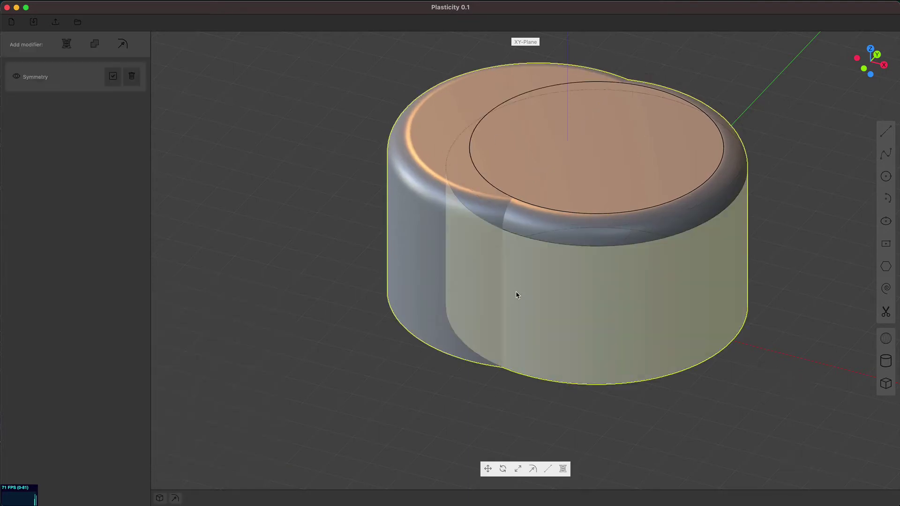
- Offset the cylinder's side face inward to make both lobes of the body slimmer
key(s)
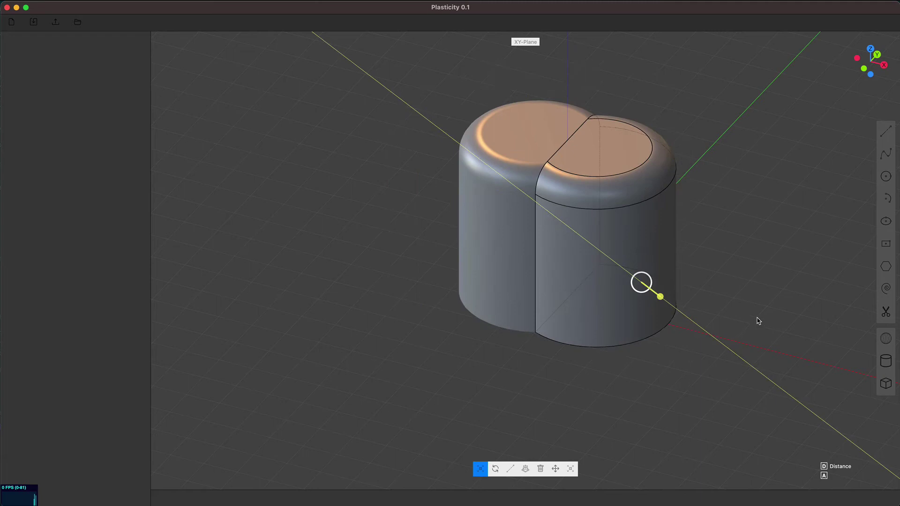
click(666, 263)
key(s)
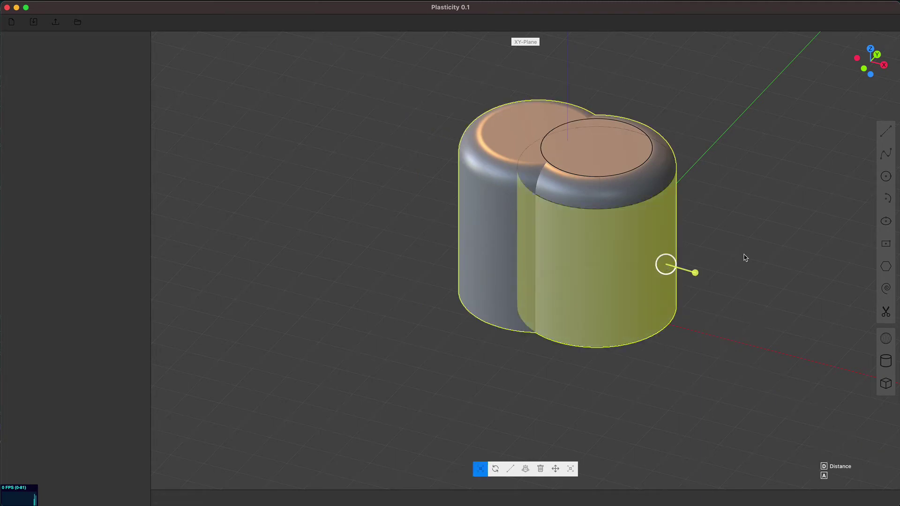
key(Escape)
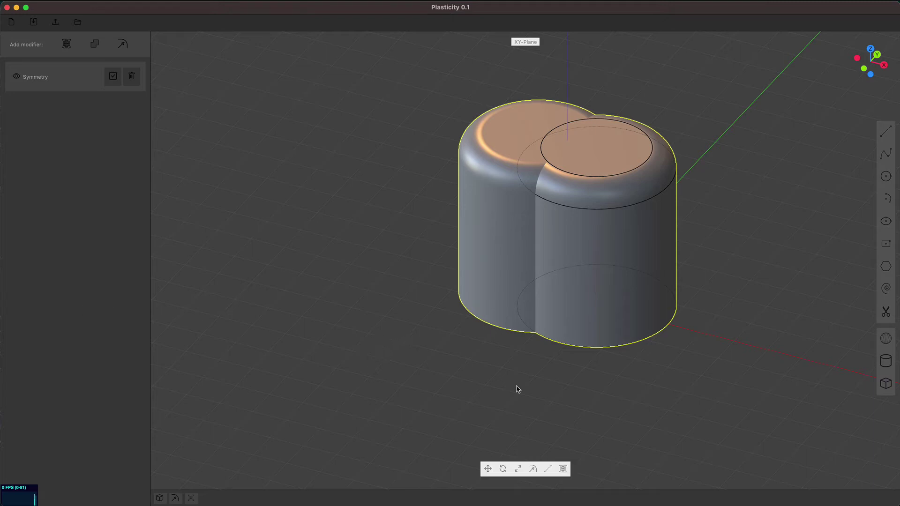
- Fillet the bottom edge of the symmetric body by about 0.50
middle_drag(518, 390, 506, 340)
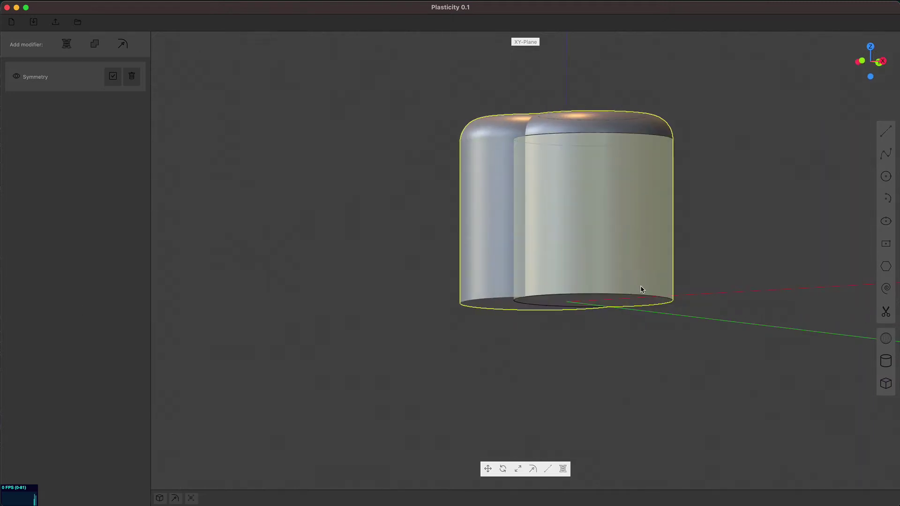
click(643, 298)
key(f)
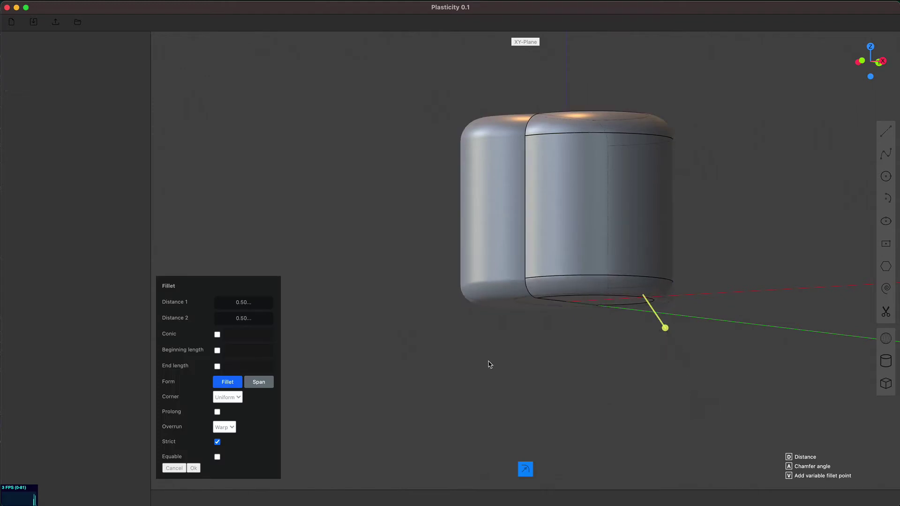
middle_drag(490, 363, 473, 394)
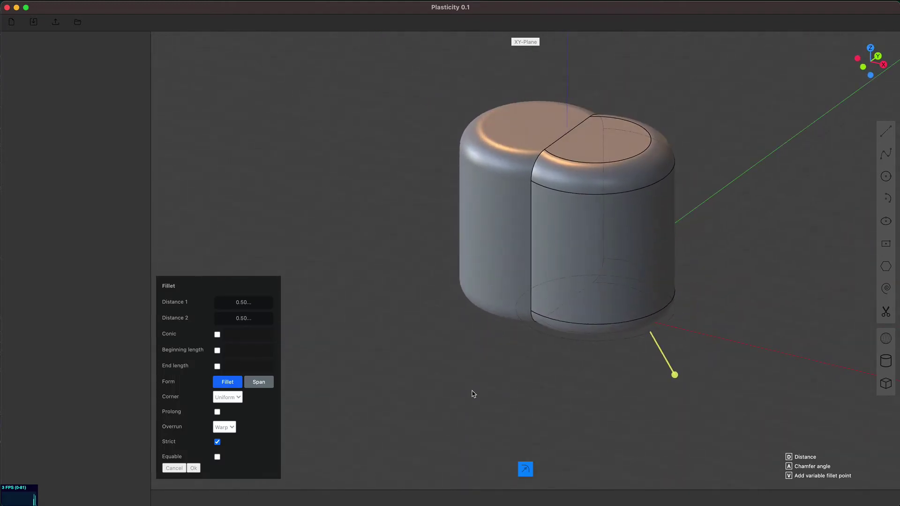
key(Return)
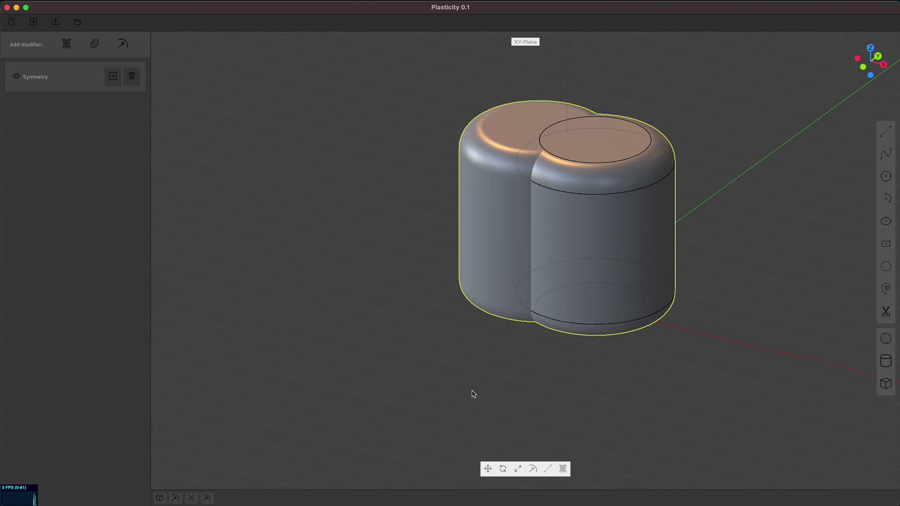
- Apply the Symmetry modifier and offset the merged top face downward to shorten the body
click(113, 78)
middle_drag(380, 330, 416, 336)
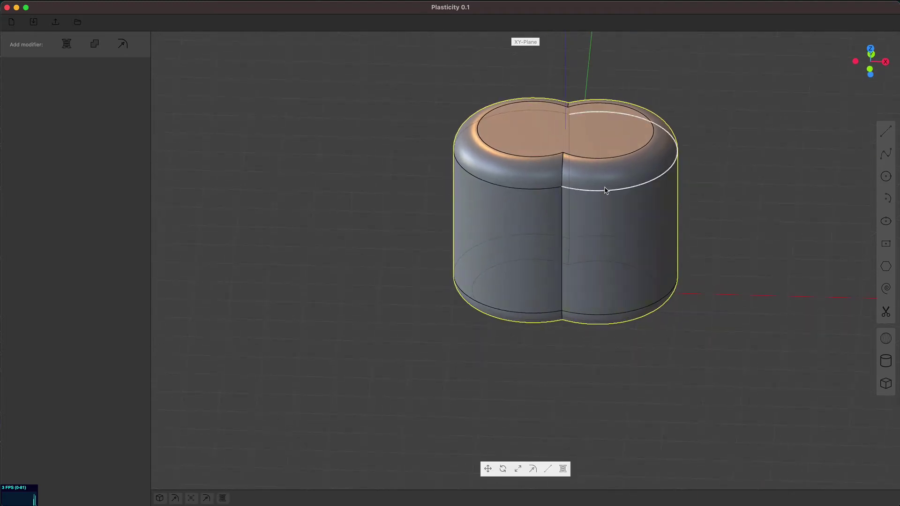
click(598, 143)
drag(598, 142, 600, 210)
key(Return)
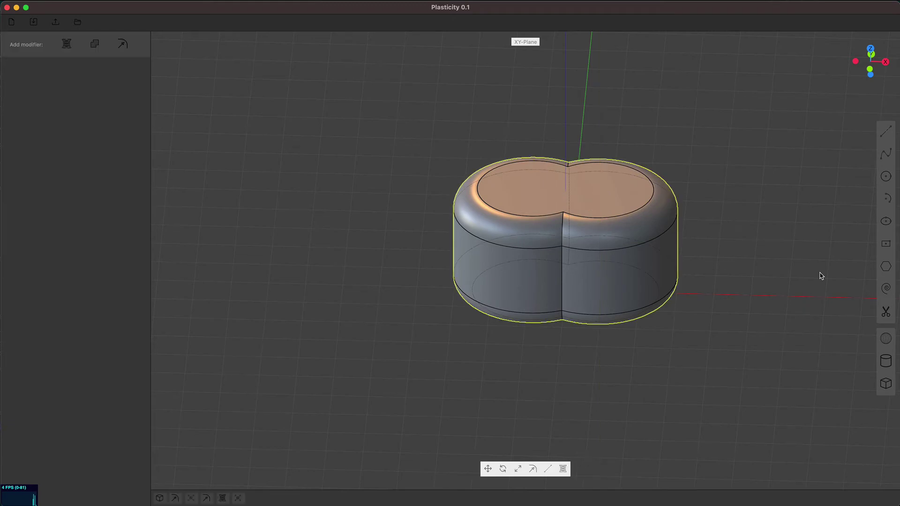
- Cut a spherical pocket into the top face at the centre of the negative-X lobe
click(886, 338)
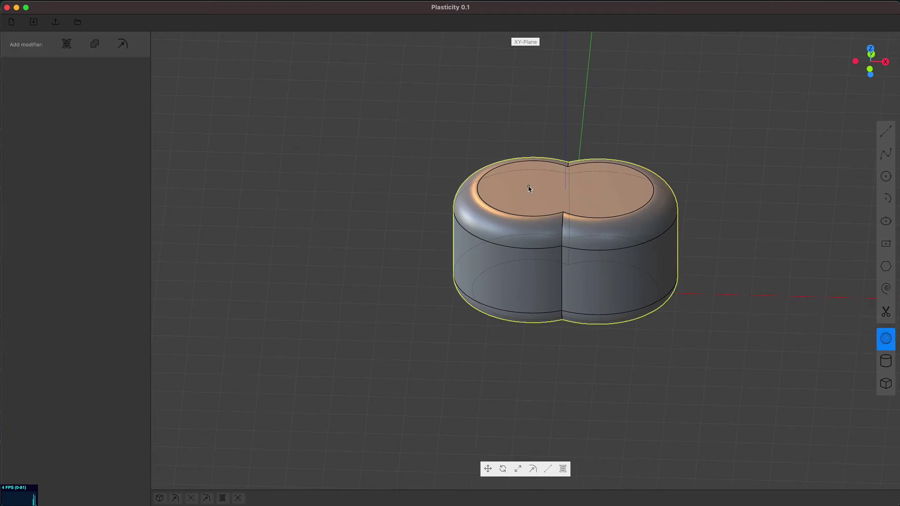
click(529, 188)
click(551, 197)
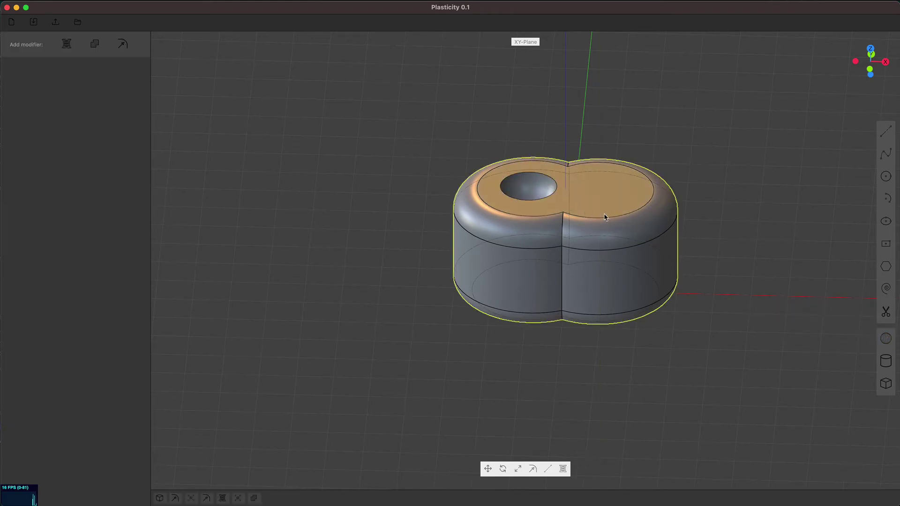
- Cut a cylindrical hole down from the top face at the centre of the positive-X lobe
click(886, 361)
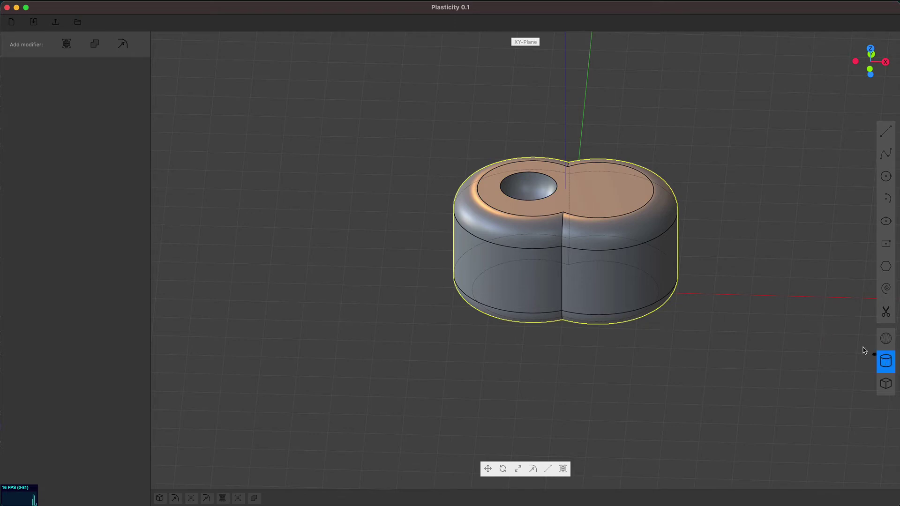
click(602, 190)
click(619, 202)
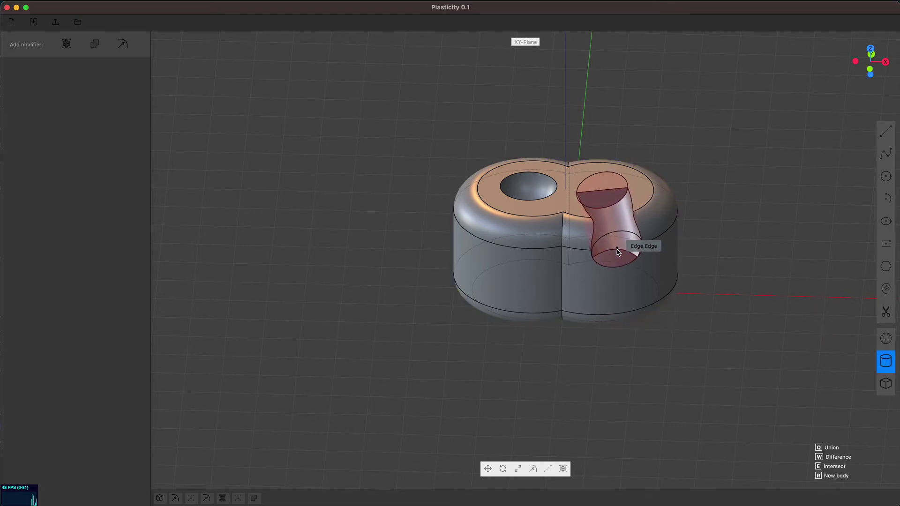
click(599, 355)
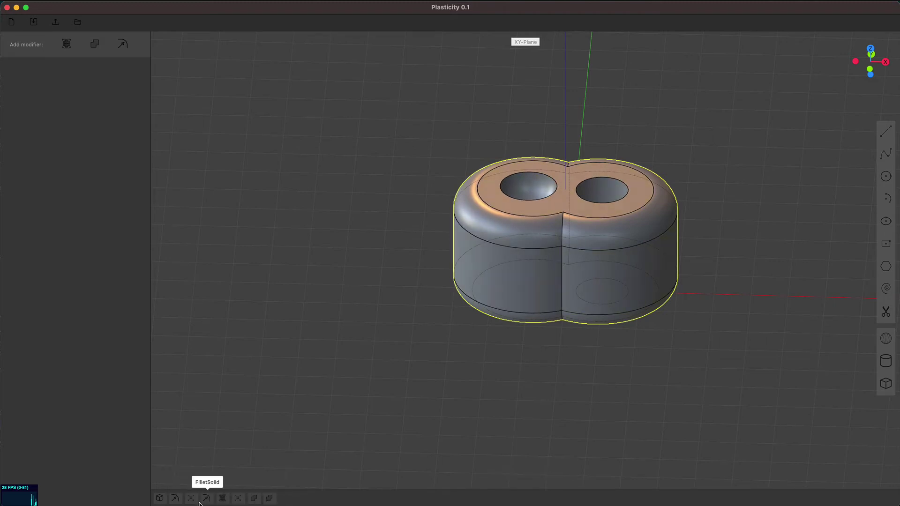
- Step backward and forward through the two-lobed body's construction history, from the plain starting cylinder to the final cylindrical cut
click(266, 500)
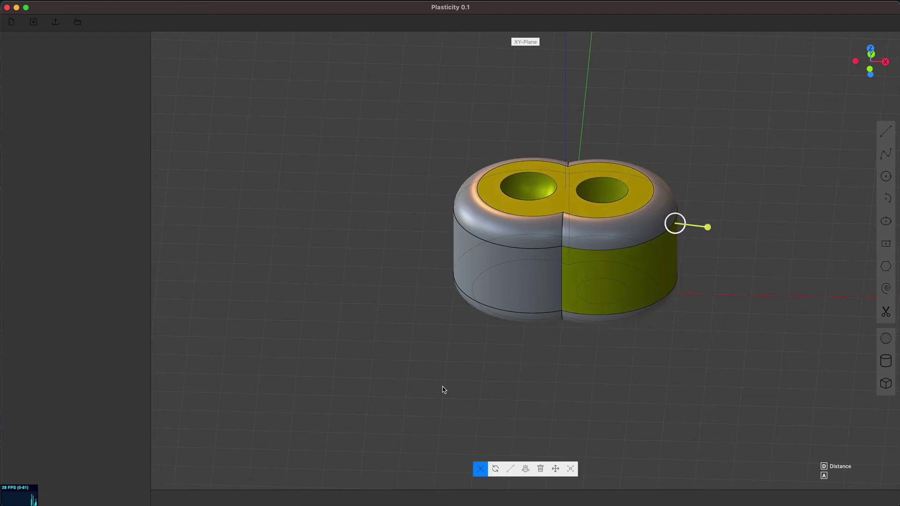
click(508, 295)
click(510, 295)
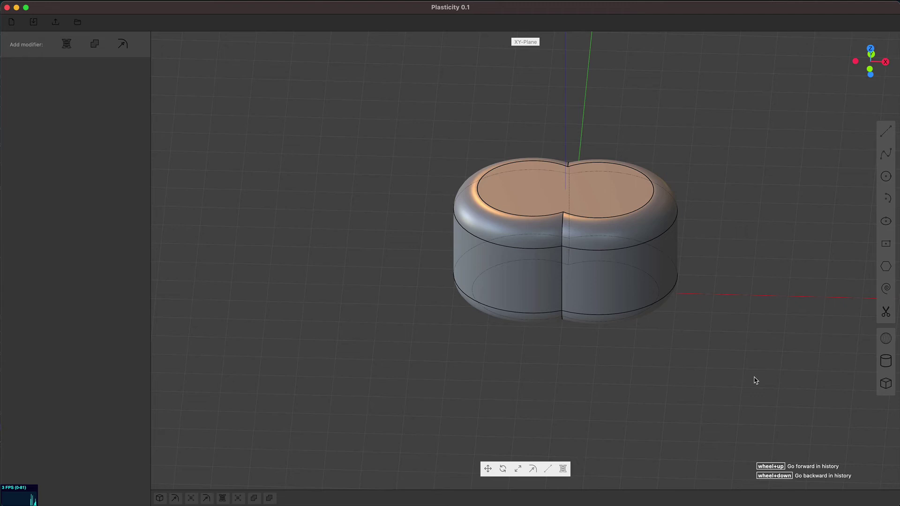
scroll(753, 375, down, 4)
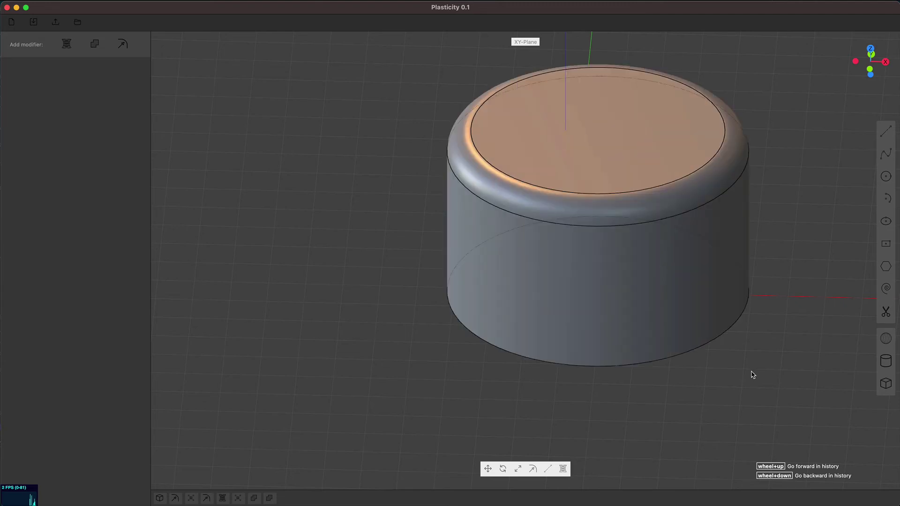
scroll(753, 375, up, 4)
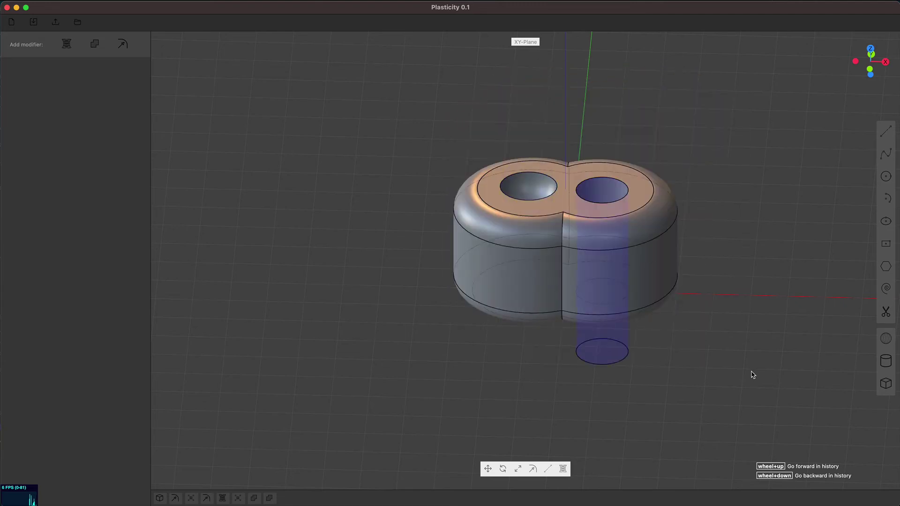
scroll(753, 374, down, 2)
scroll(753, 375, down, 2)
scroll(751, 374, up, 3)
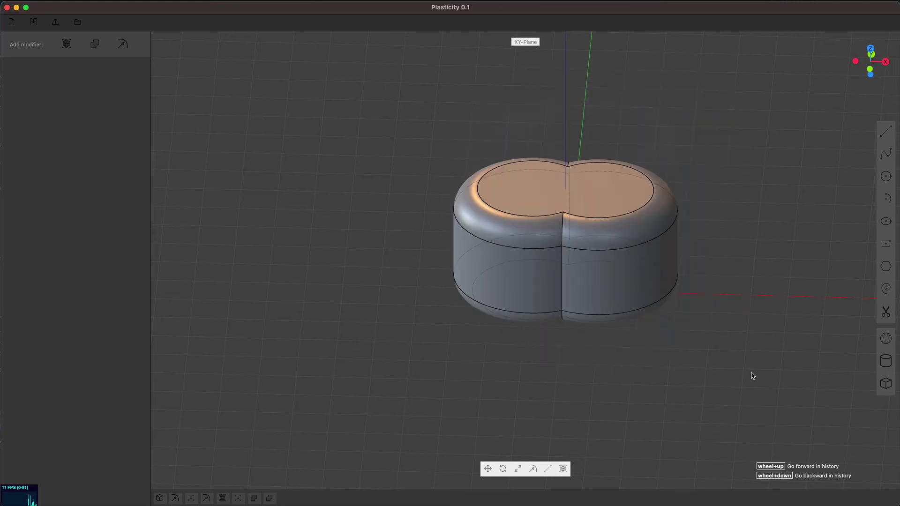
scroll(748, 379, down, 3)
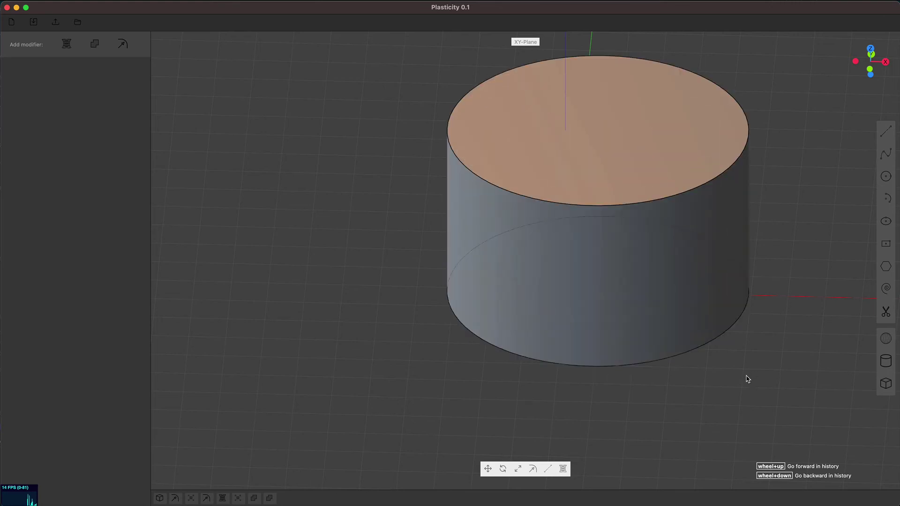
scroll(747, 379, up, 3)
scroll(747, 379, down, 1)
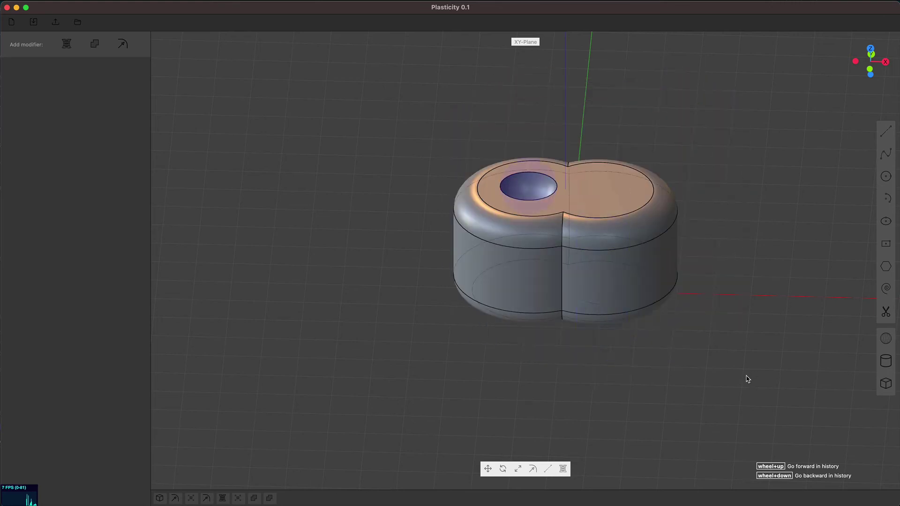
scroll(748, 378, down, 3)
scroll(748, 378, up, 5)
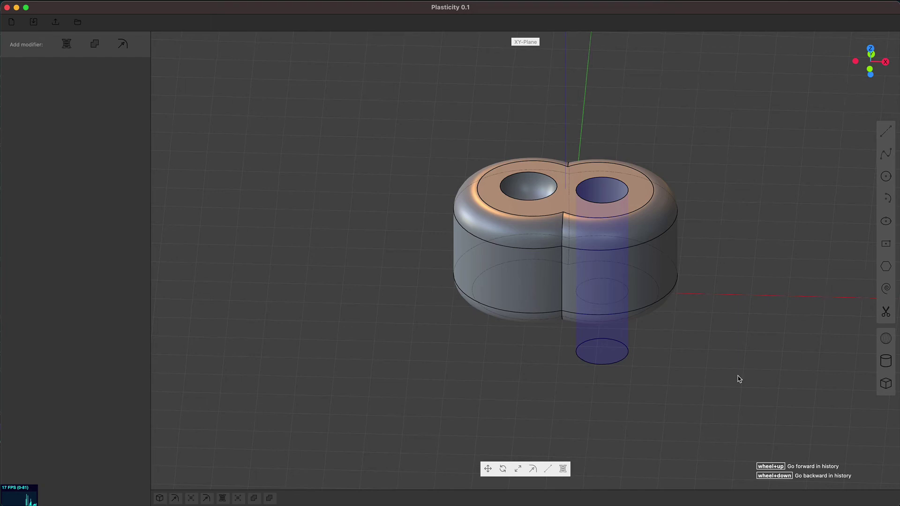
middle_drag(737, 375, 717, 376)
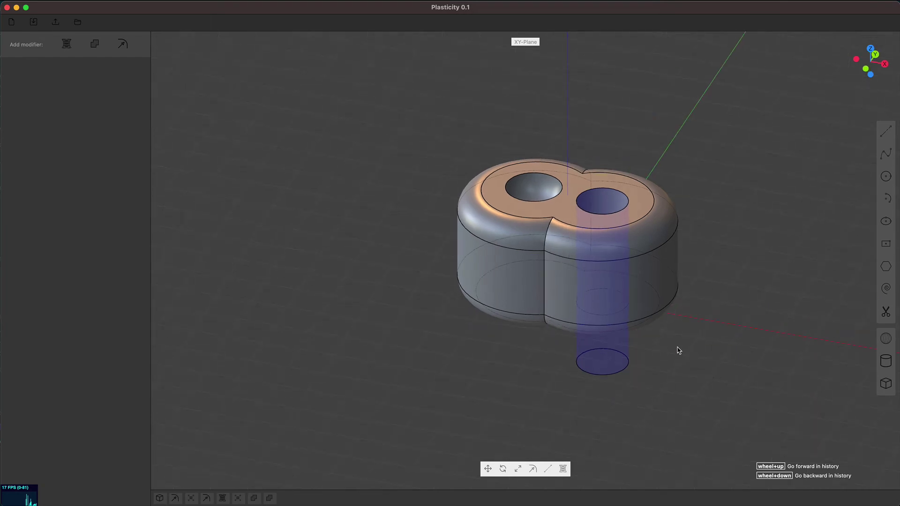
click(744, 302)
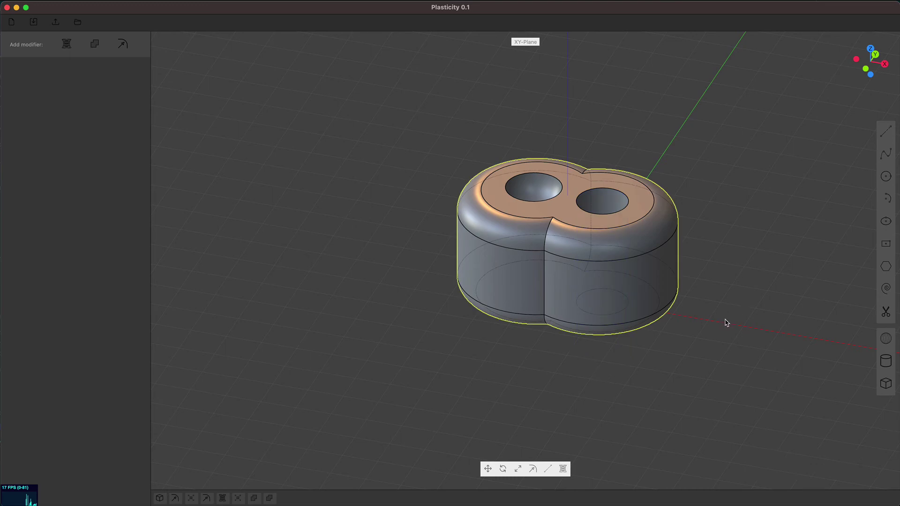
key(g)
click(466, 361)
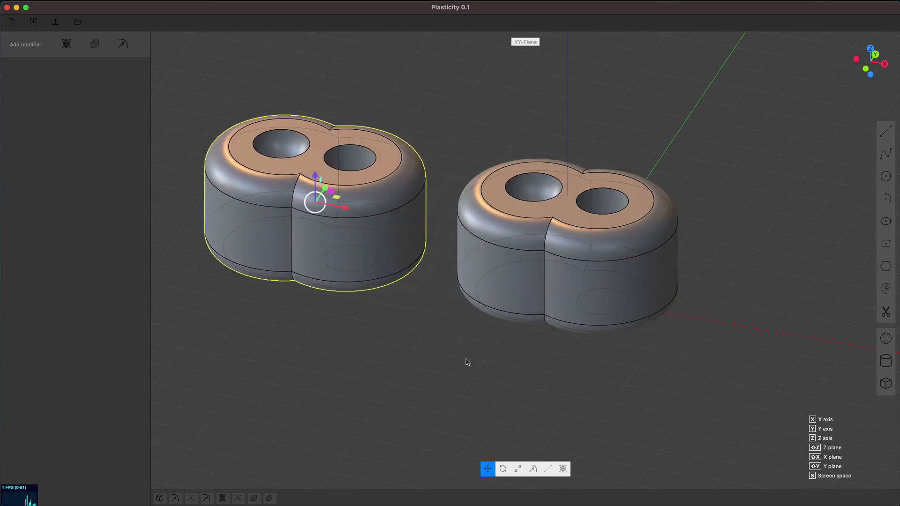
key(x)
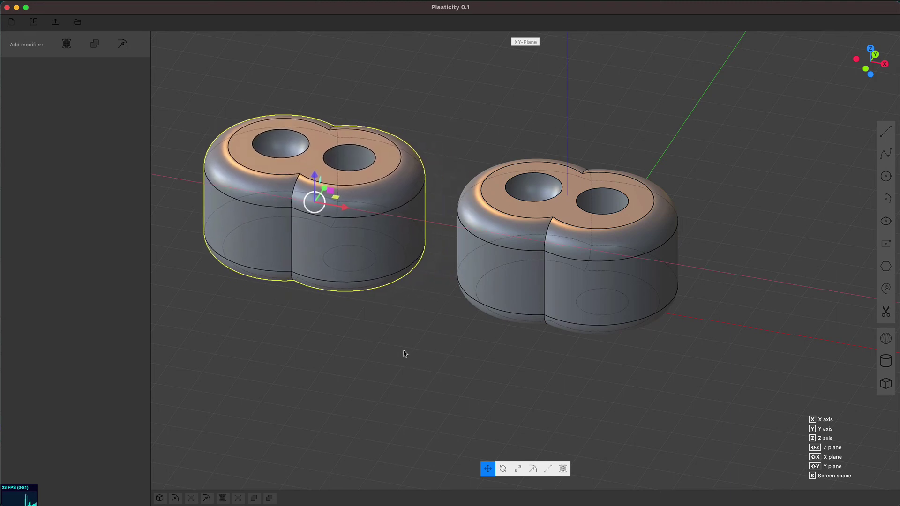
key(Escape)
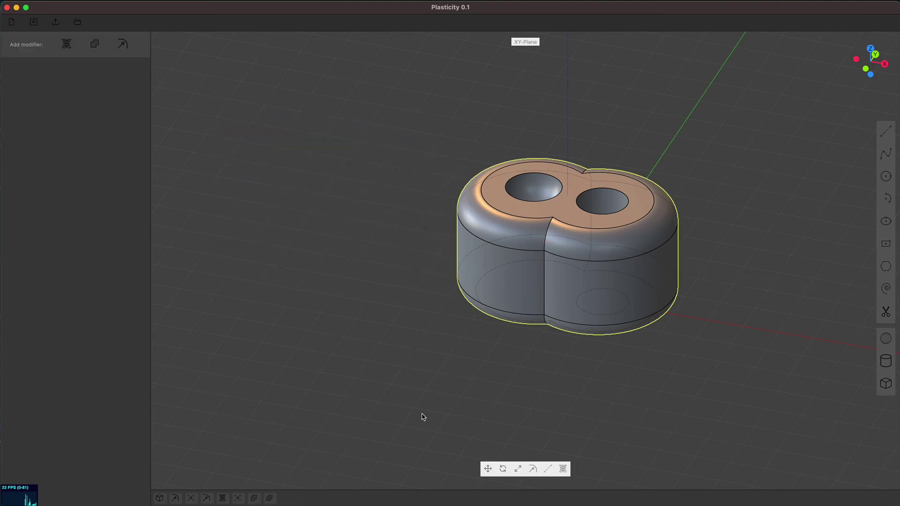
- Roll the construction history back to the first fillet and move that filleted cylinder out beside the final two-lobed body
click(174, 500)
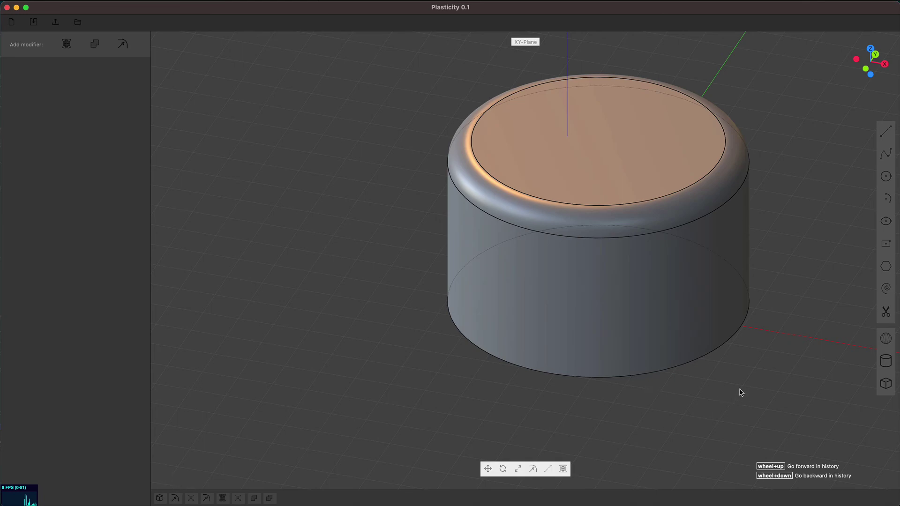
click(745, 347)
key(g)
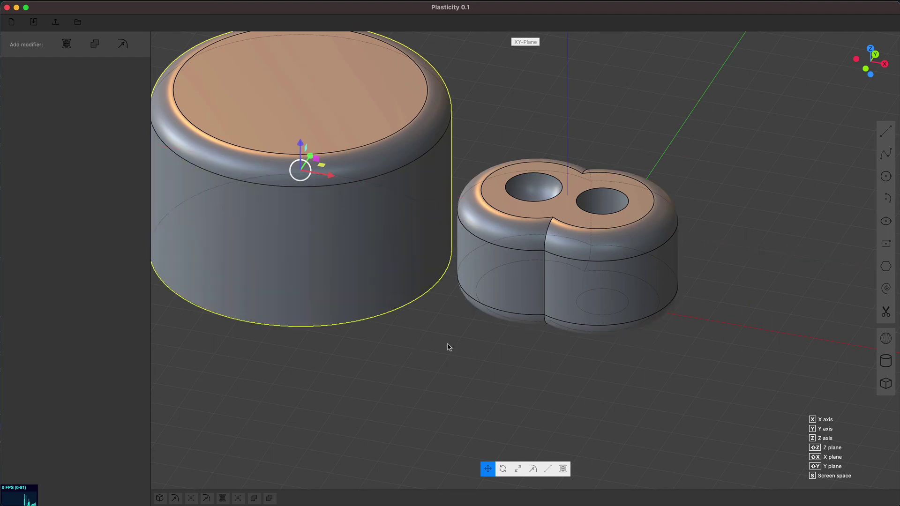
click(448, 347)
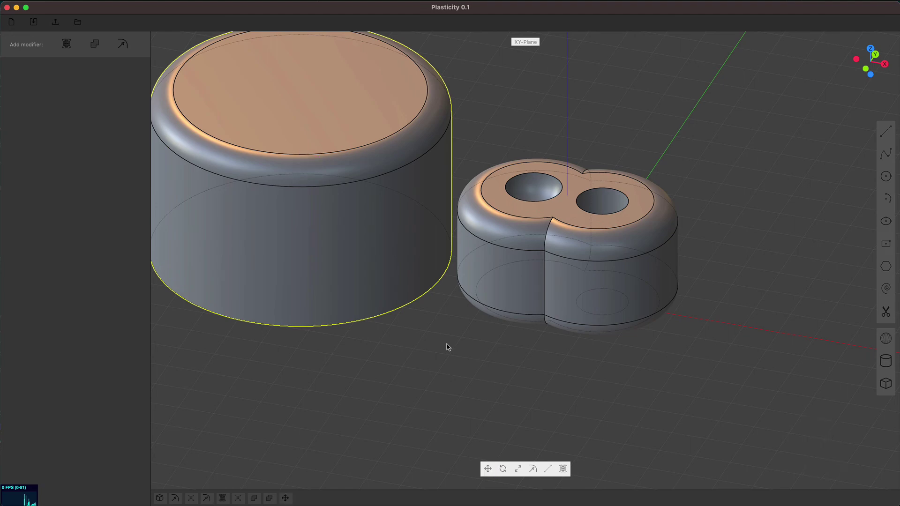
- Delete the extracted filleted cylinder and the two-lobed body to empty the scene
key(Delete)
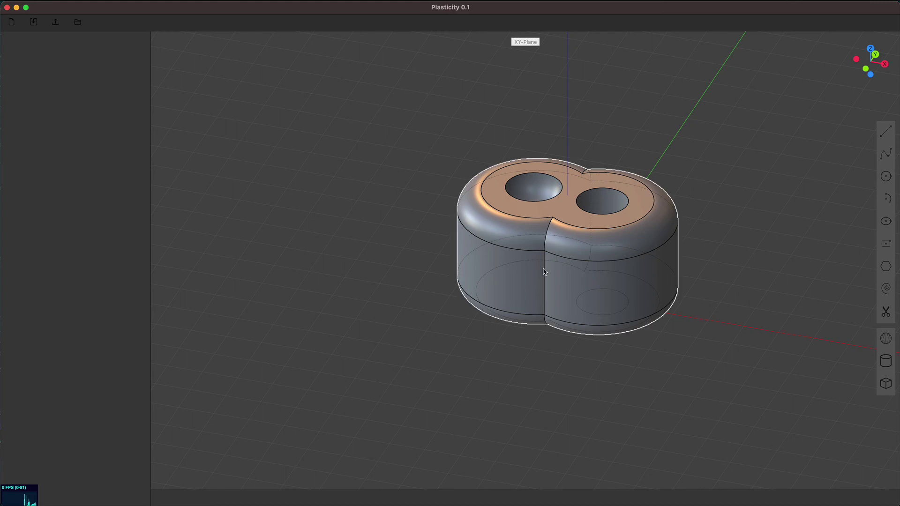
key(Delete)
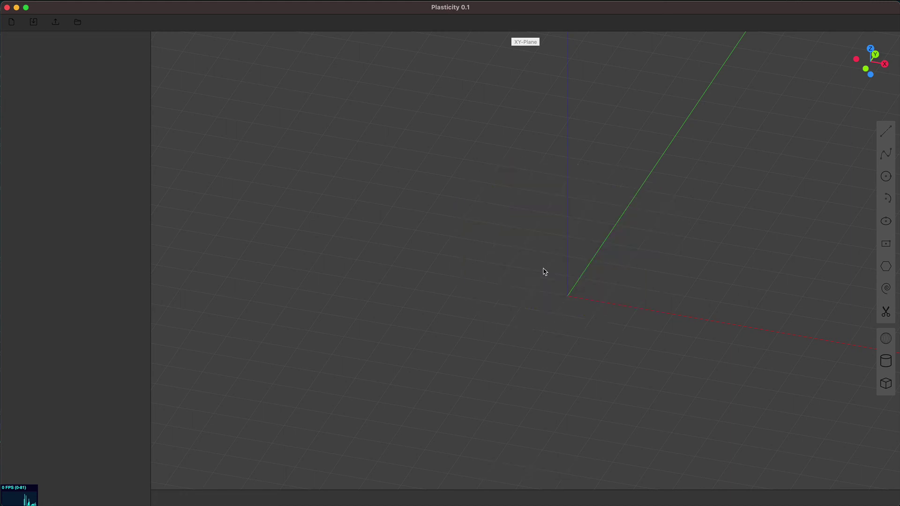
click(79, 23)
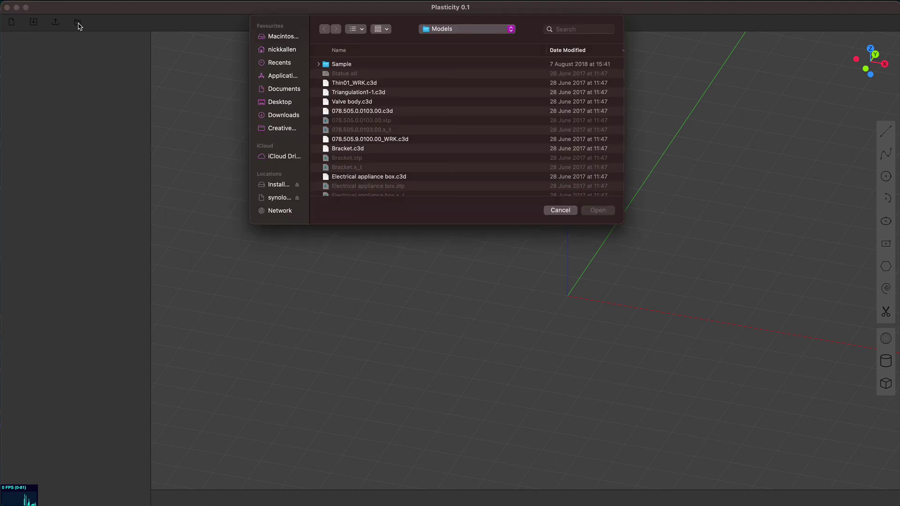
click(559, 210)
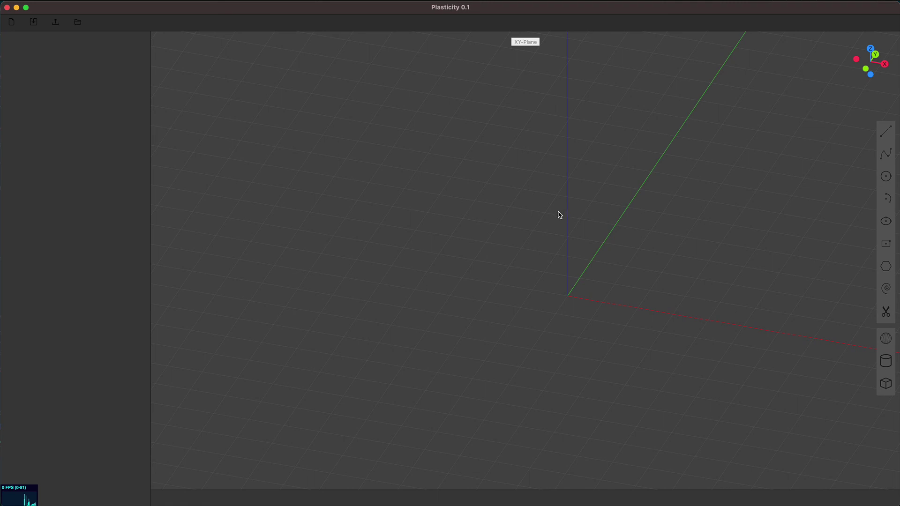
shift+middle_drag(558, 215, 502, 237)
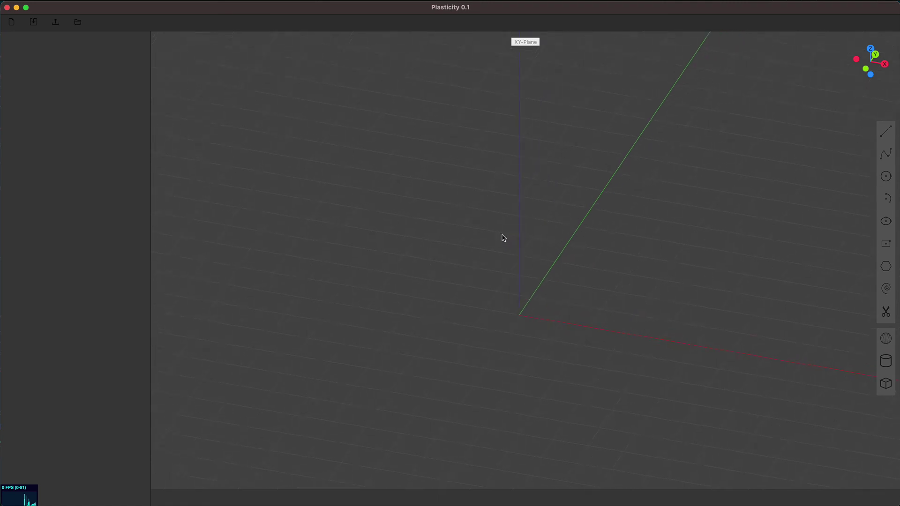